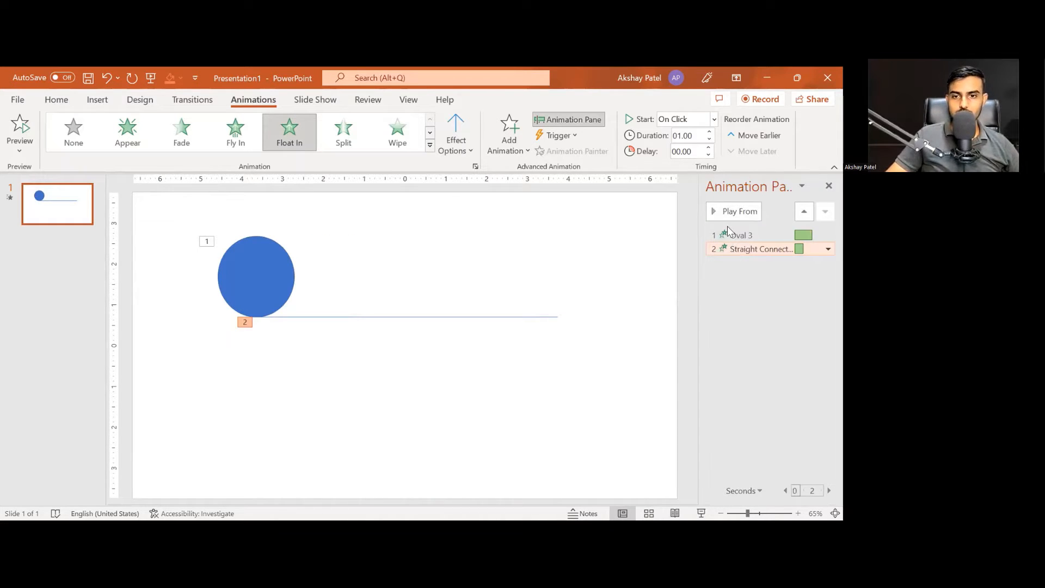
{"action": "left_click", "coordinate": [827, 248]}
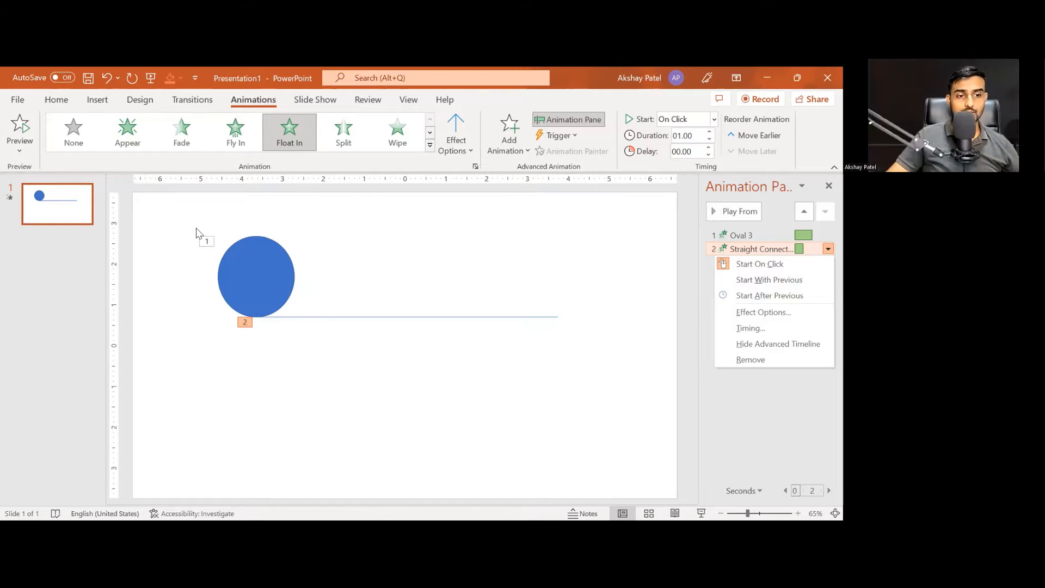
{"action": "left_click", "coordinate": [288, 235]}
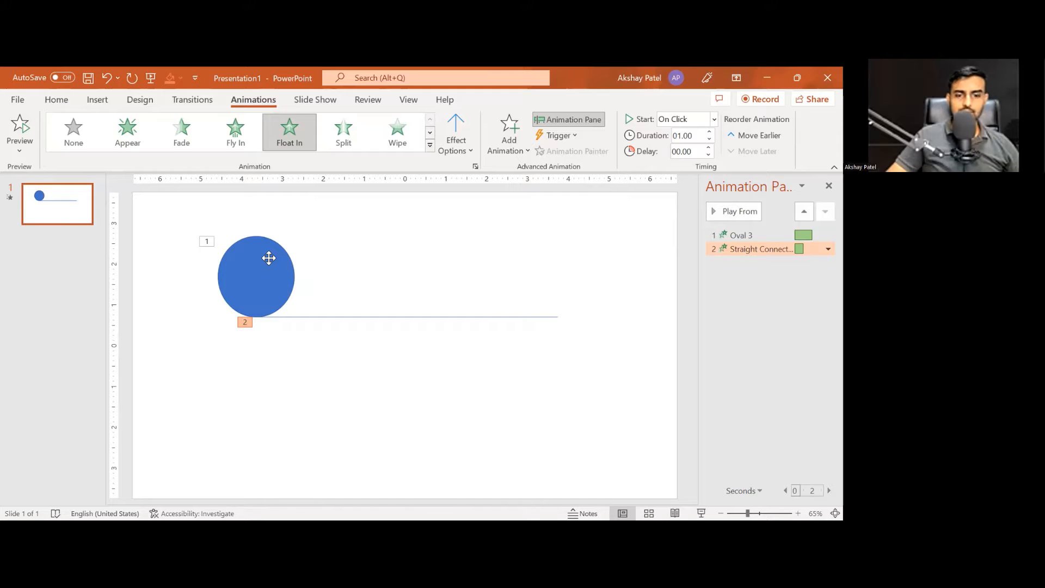
{"action": "key", "text": "Escape"}
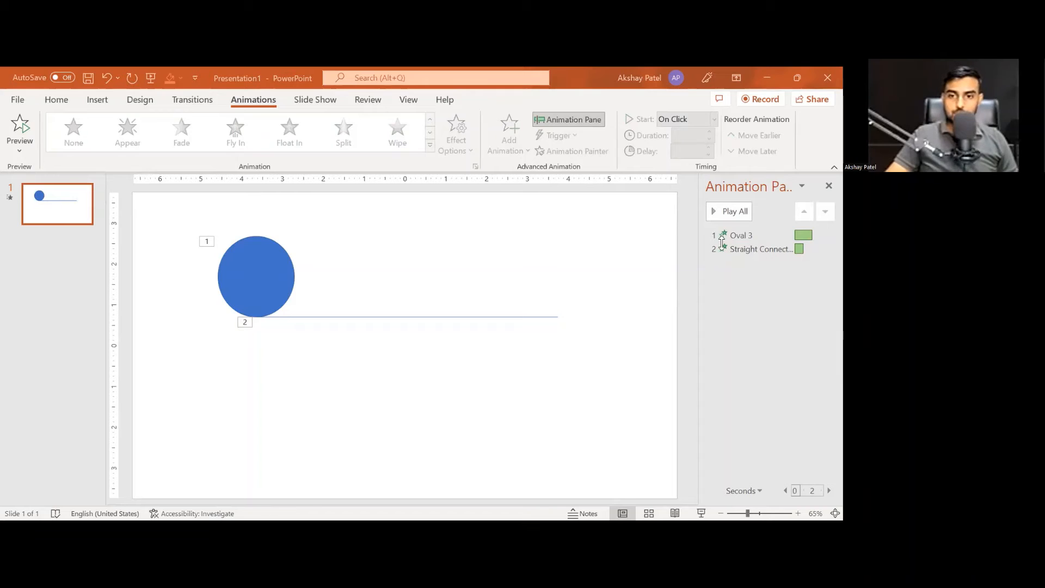
- Reorder the animations so that the circle's Bounce plays after the line's Float In
{"action": "left_click", "coordinate": [207, 241]}
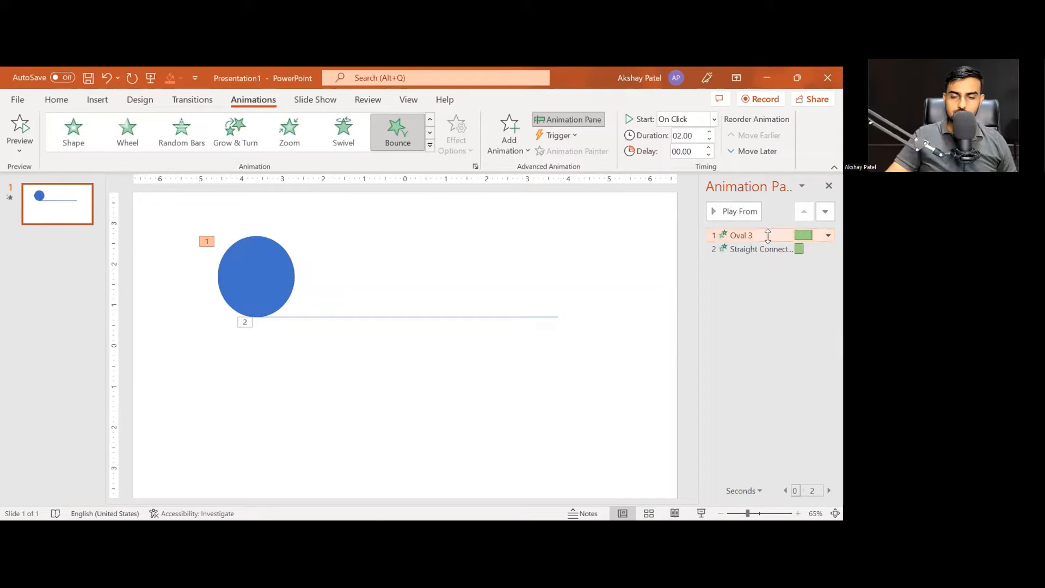
{"action": "left_click_drag", "start_coordinate": [741, 235], "coordinate": [743, 264]}
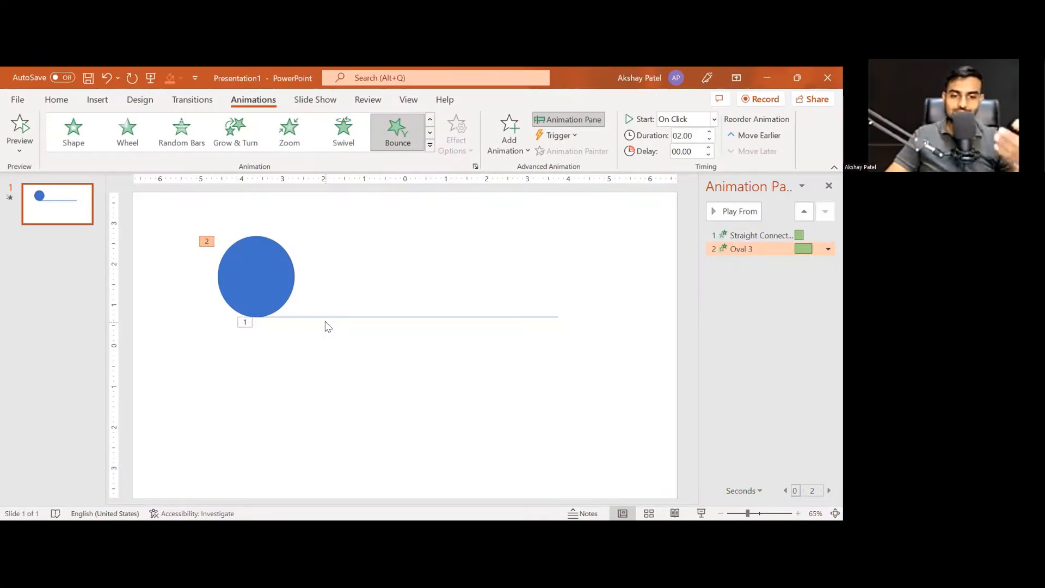
- Play the slide show from the beginning to check the animation order, and exit it
{"action": "left_click", "coordinate": [324, 100]}
{"action": "left_click", "coordinate": [372, 100]}
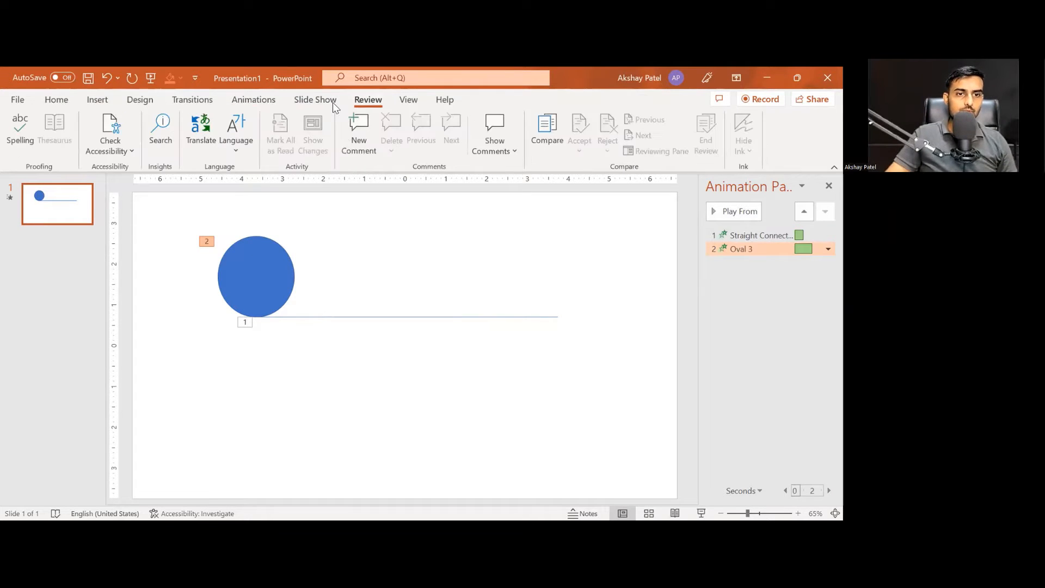
{"action": "left_click", "coordinate": [331, 102]}
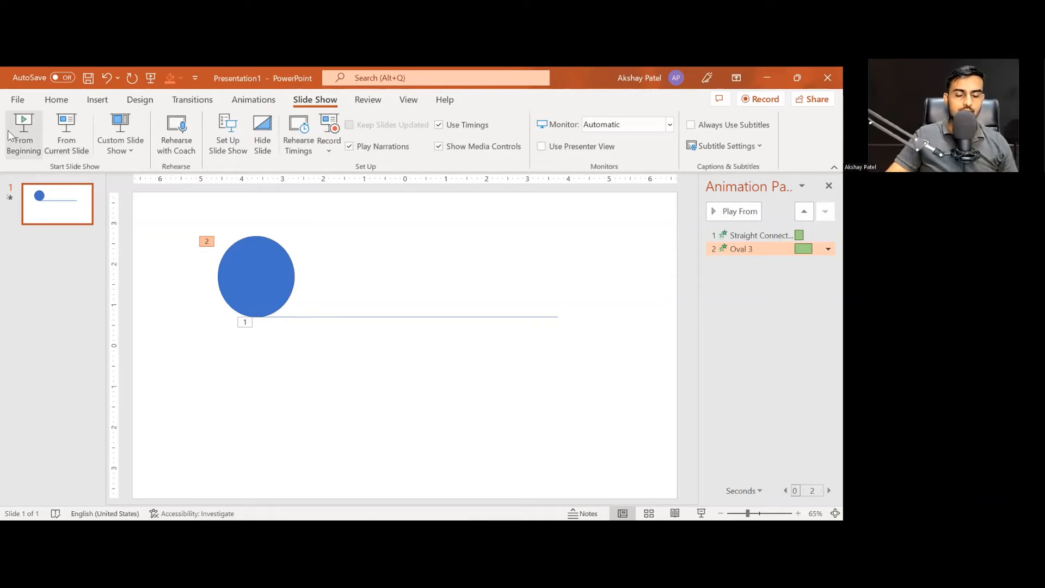
{"action": "left_click", "coordinate": [22, 136]}
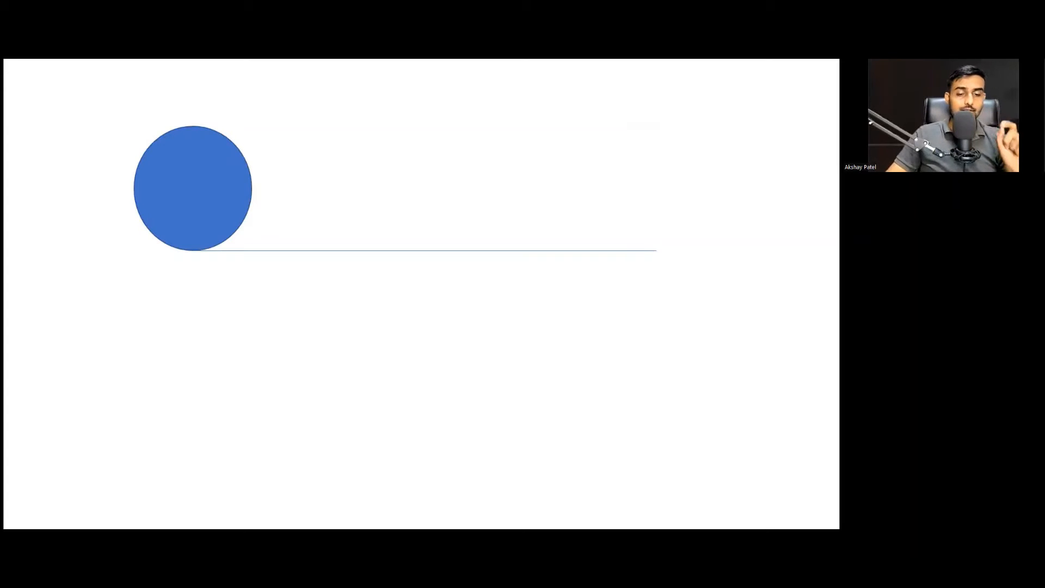
{"action": "key", "text": "Escape"}
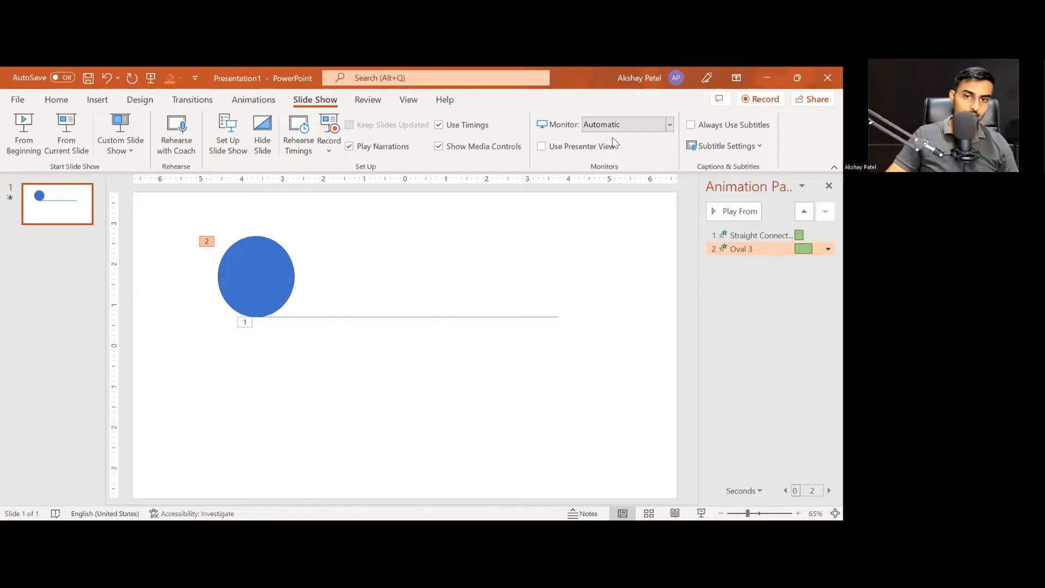
- Set the straight connector's animation to Start With Previous
{"action": "left_click", "coordinate": [231, 274]}
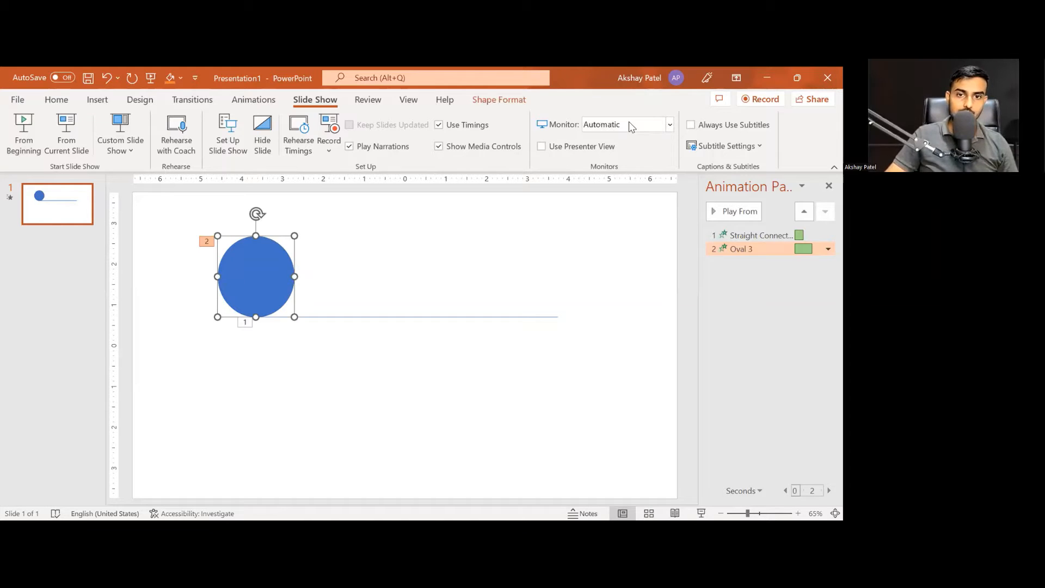
{"action": "left_click", "coordinate": [825, 235]}
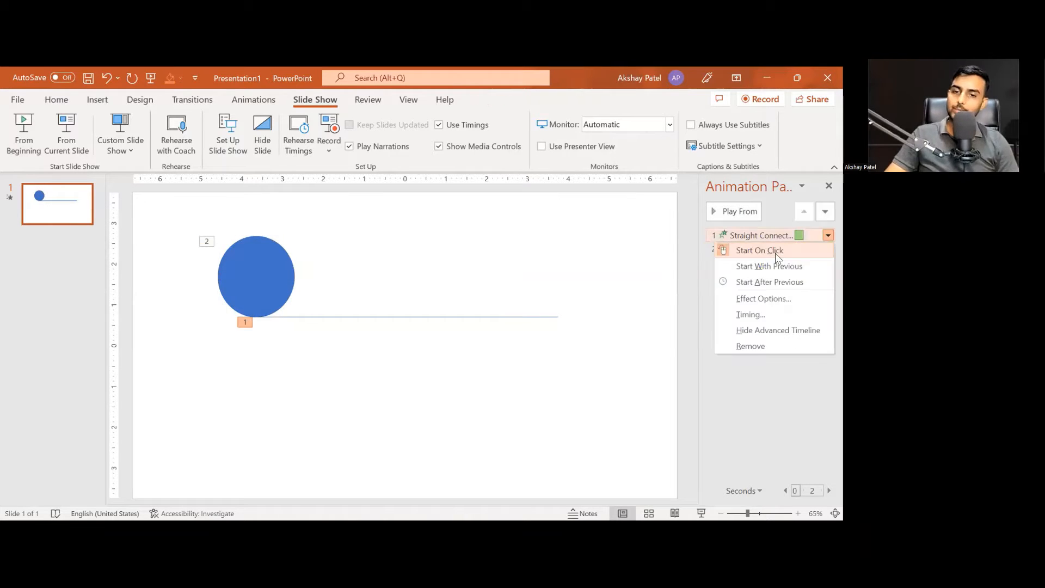
{"action": "left_click", "coordinate": [798, 268]}
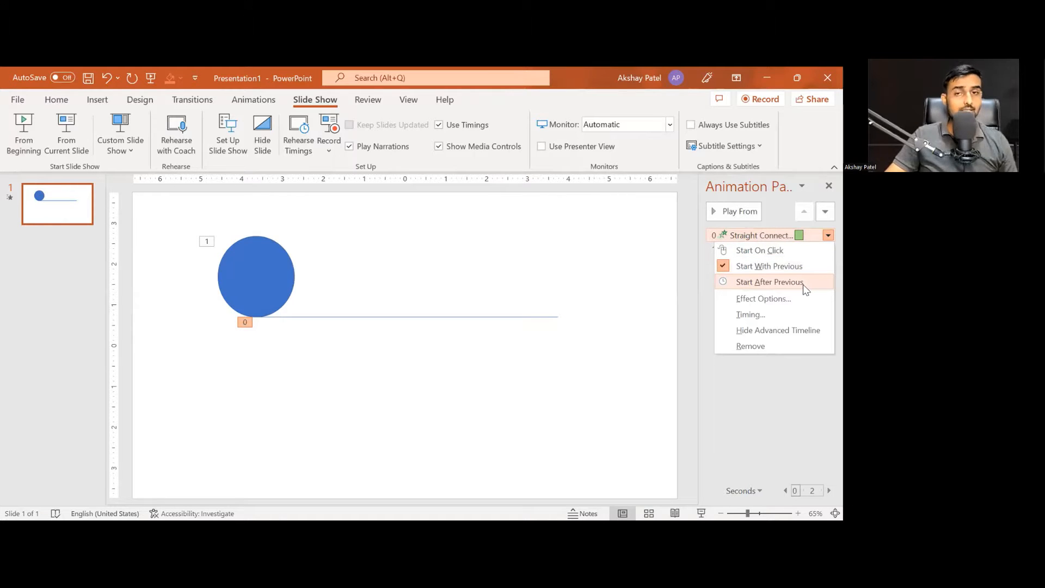
{"action": "left_click", "coordinate": [797, 397]}
- Set the circle's Bounce animation to Start After Previous
{"action": "left_click", "coordinate": [828, 251]}
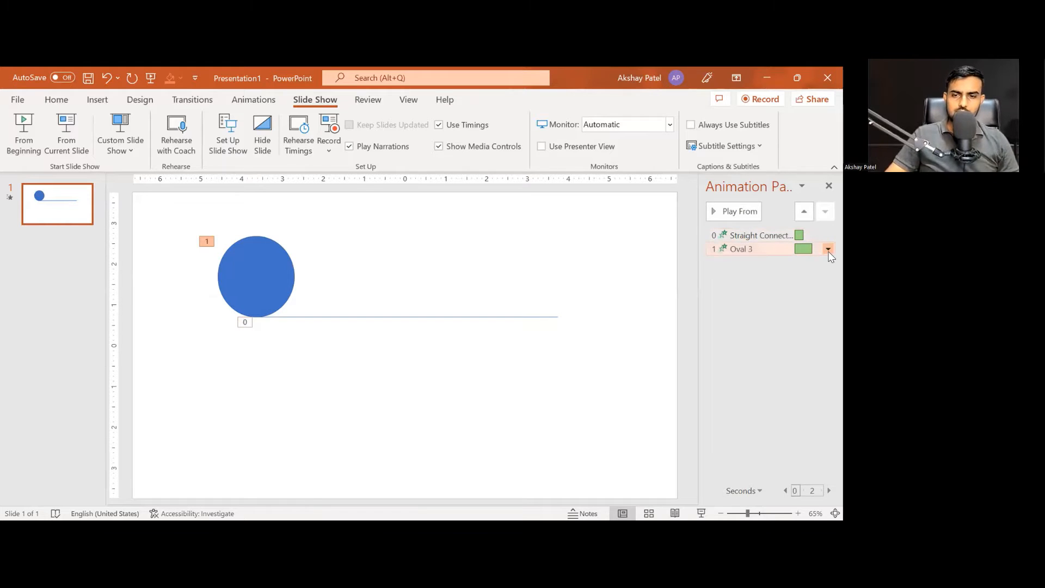
{"action": "left_click", "coordinate": [829, 250]}
{"action": "left_click", "coordinate": [808, 293]}
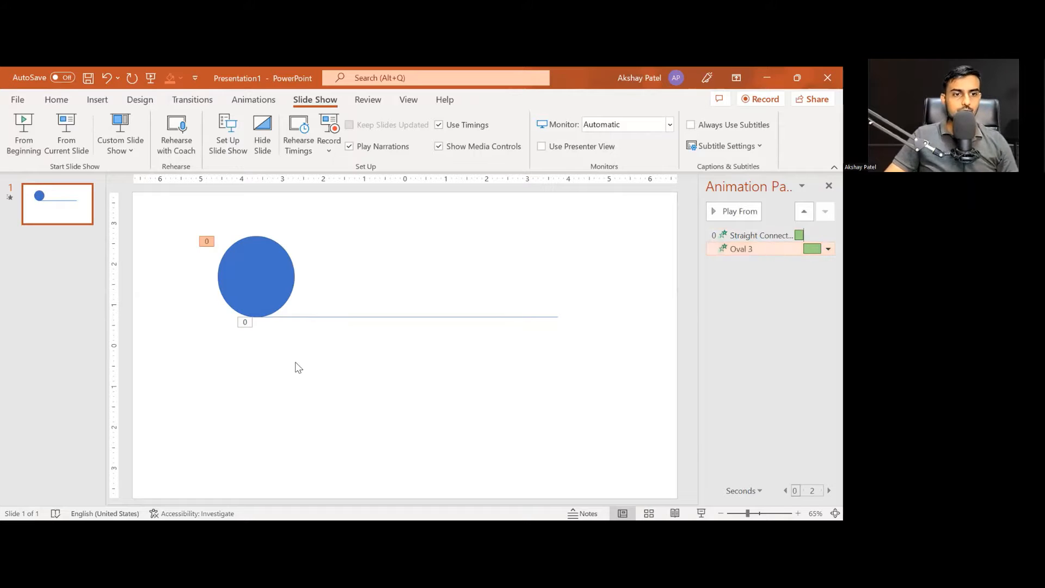
- Preview the automatic animations by running the slide show from the beginning, and return to the slide
{"action": "left_click", "coordinate": [317, 103]}
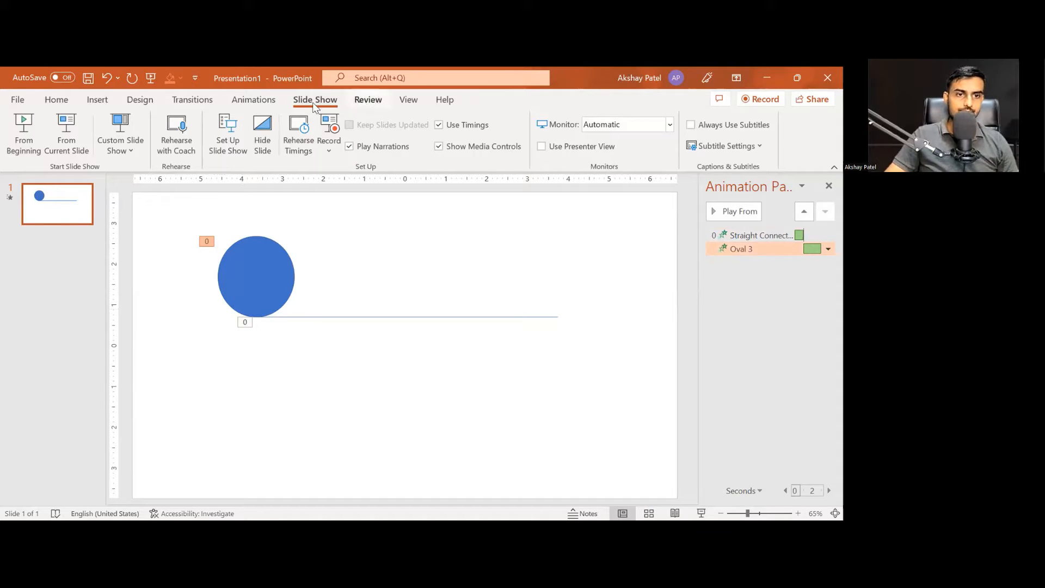
{"action": "left_click", "coordinate": [24, 131]}
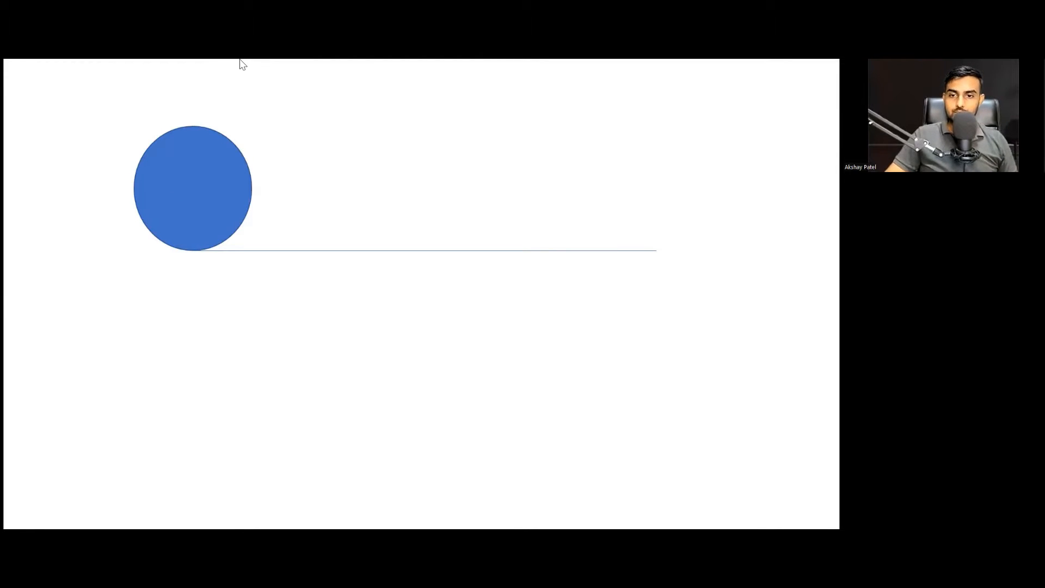
{"action": "key", "text": "Escape"}
- Set the circle's Bounce animation to Start With Previous and play the slide show from the beginning
{"action": "left_click", "coordinate": [828, 248]}
{"action": "left_click", "coordinate": [737, 325]}
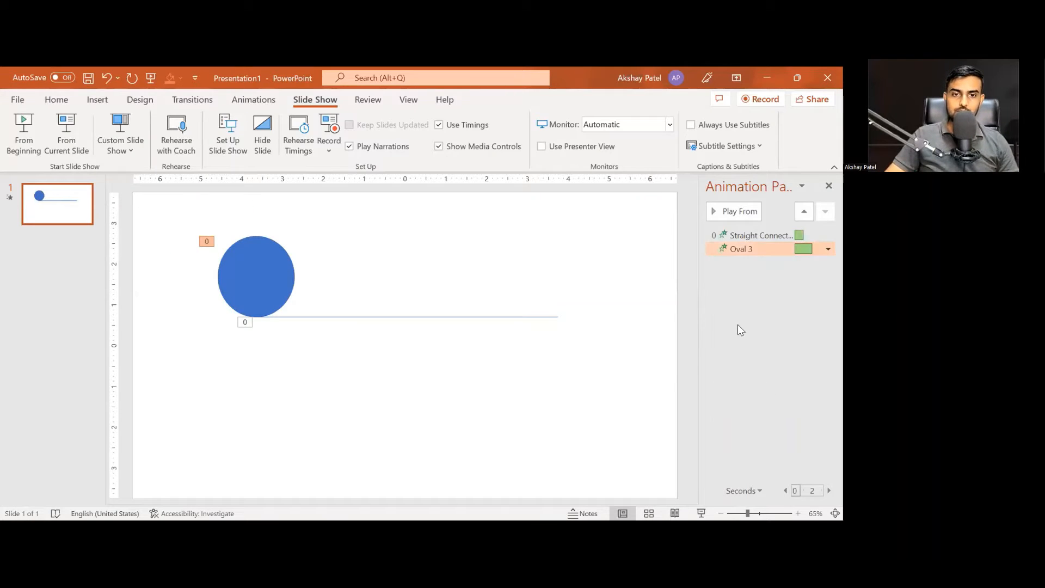
{"action": "left_click", "coordinate": [737, 325]}
{"action": "left_click", "coordinate": [23, 133]}
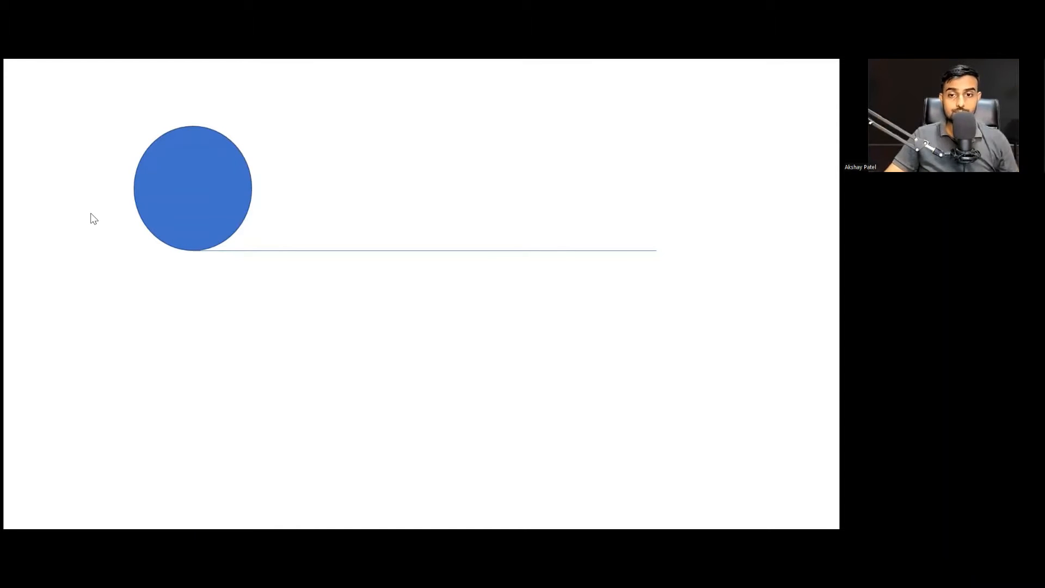
- Open the effect options of the circle's Bounce animation and look through the available sounds without choosing one
{"action": "left_click", "coordinate": [827, 249]}
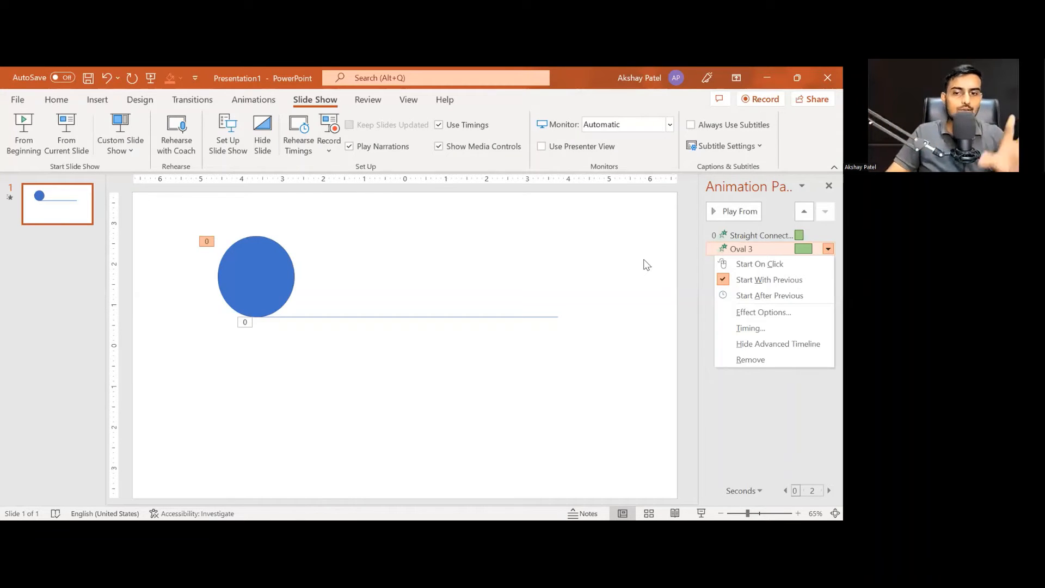
{"action": "left_click", "coordinate": [773, 310]}
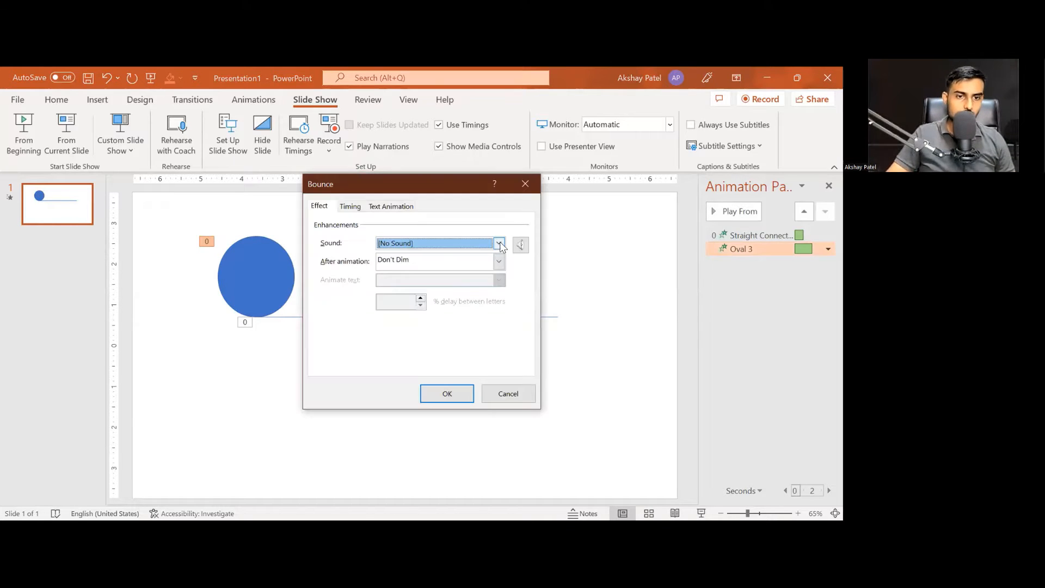
{"action": "left_click", "coordinate": [499, 244]}
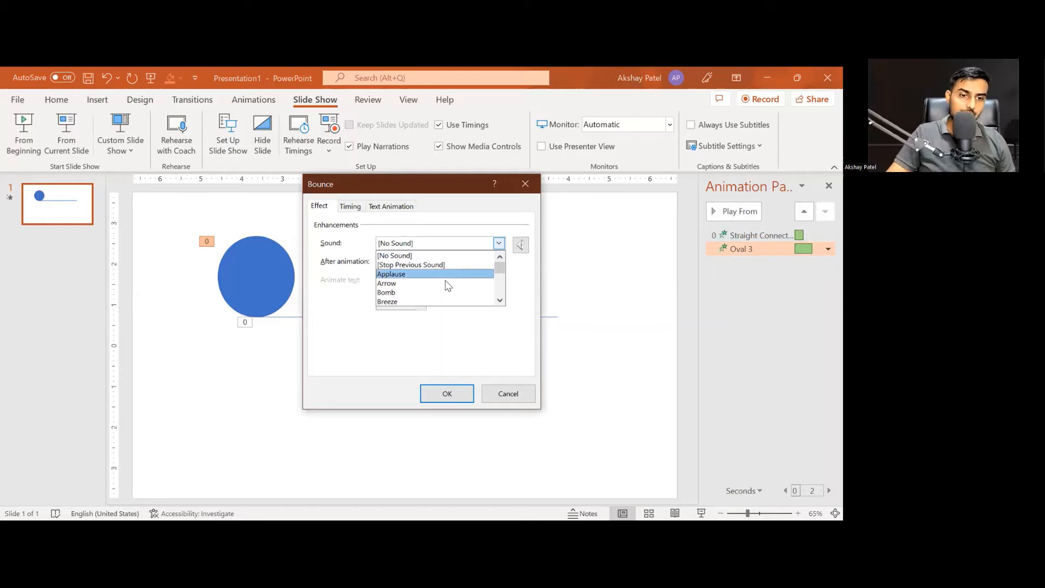
{"action": "scroll", "coordinate": [443, 283], "scroll_direction": "down", "scroll_amount": 2}
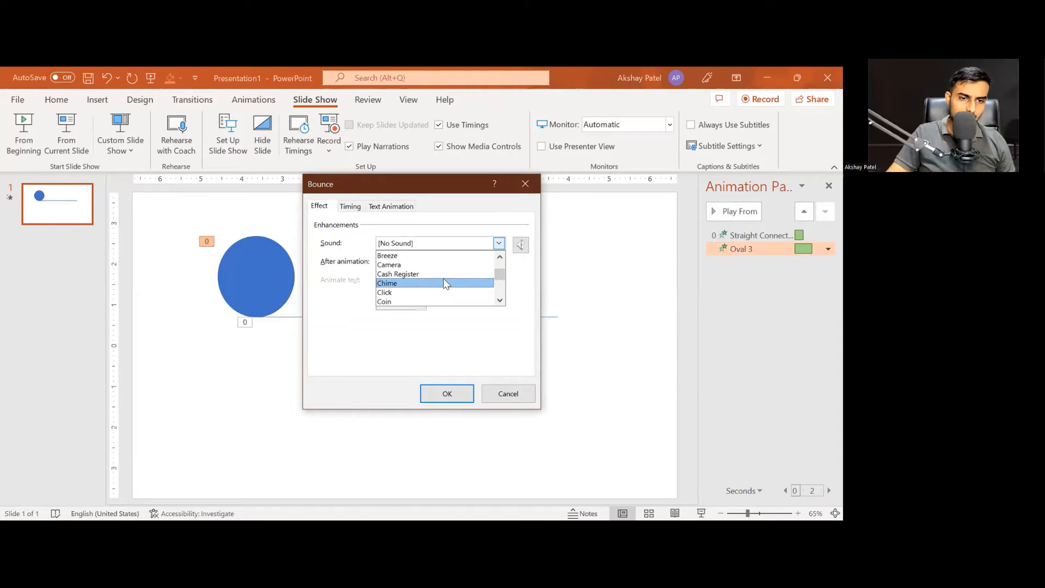
{"action": "scroll", "coordinate": [426, 291], "scroll_direction": "down", "scroll_amount": 2}
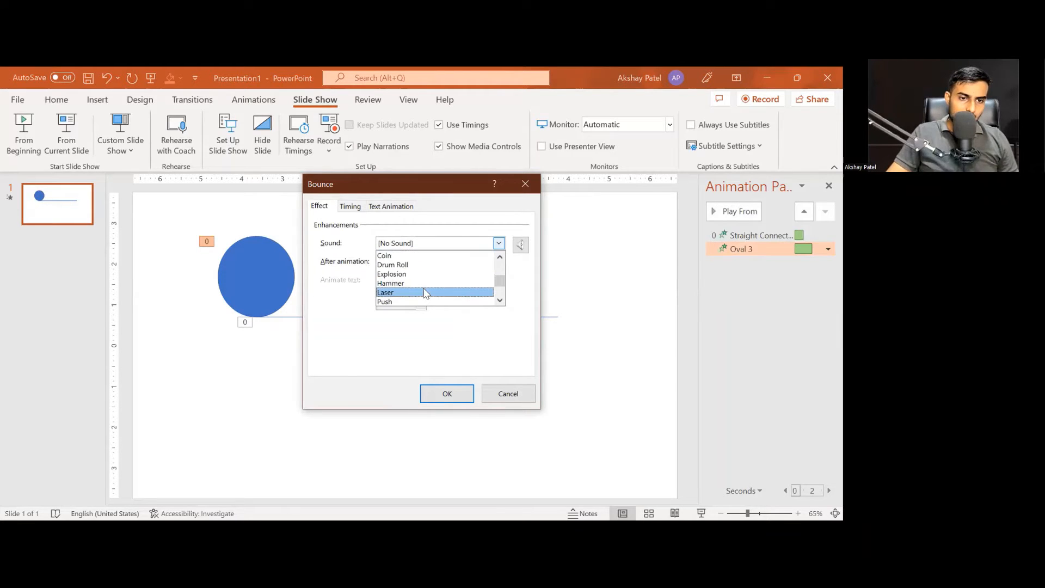
{"action": "scroll", "coordinate": [425, 288], "scroll_direction": "down", "scroll_amount": 2}
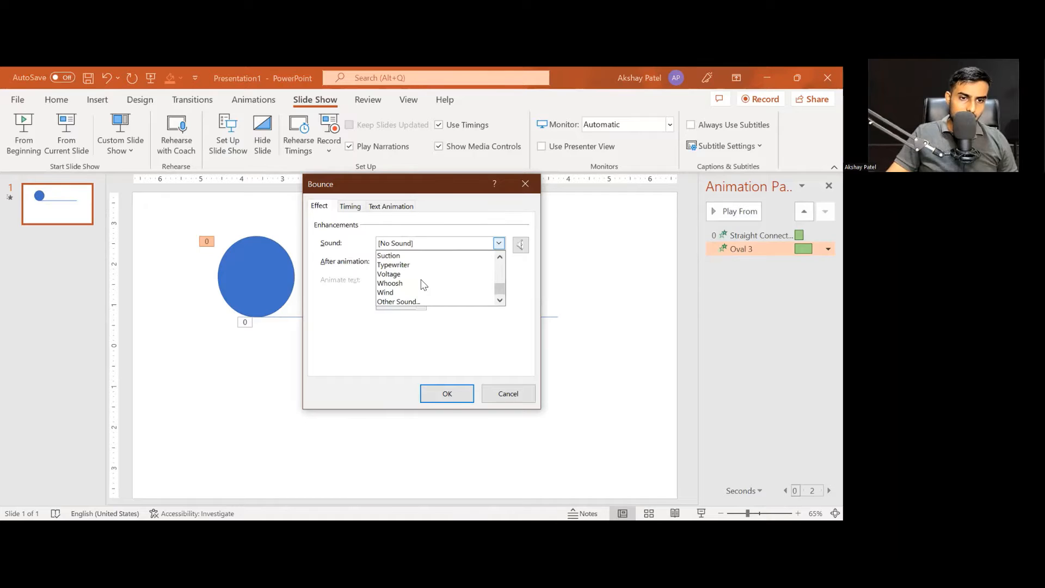
{"action": "scroll", "coordinate": [332, 321], "scroll_direction": "up", "scroll_amount": 6}
{"action": "left_click", "coordinate": [337, 207]}
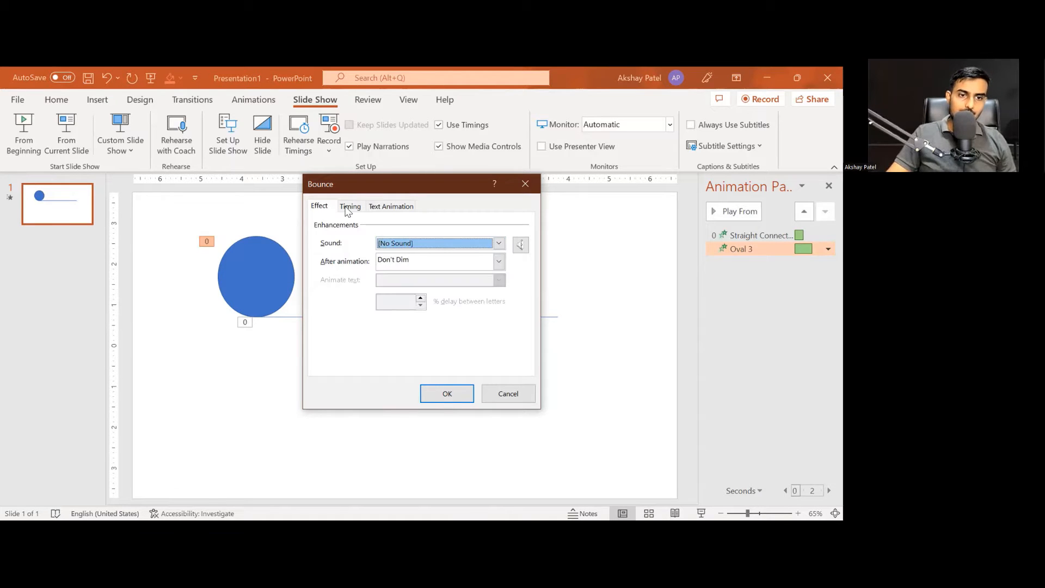
- In the Bounce timing settings, set the delay to 2 seconds and the duration to 5 seconds (Very Slow)
{"action": "left_click", "coordinate": [349, 206]}
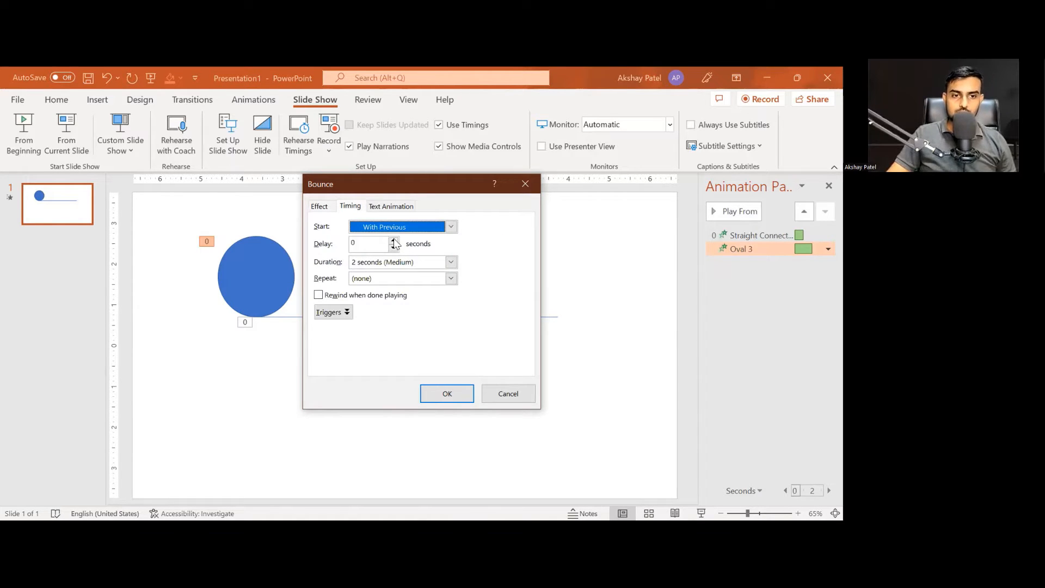
{"action": "left_click", "coordinate": [395, 240]}
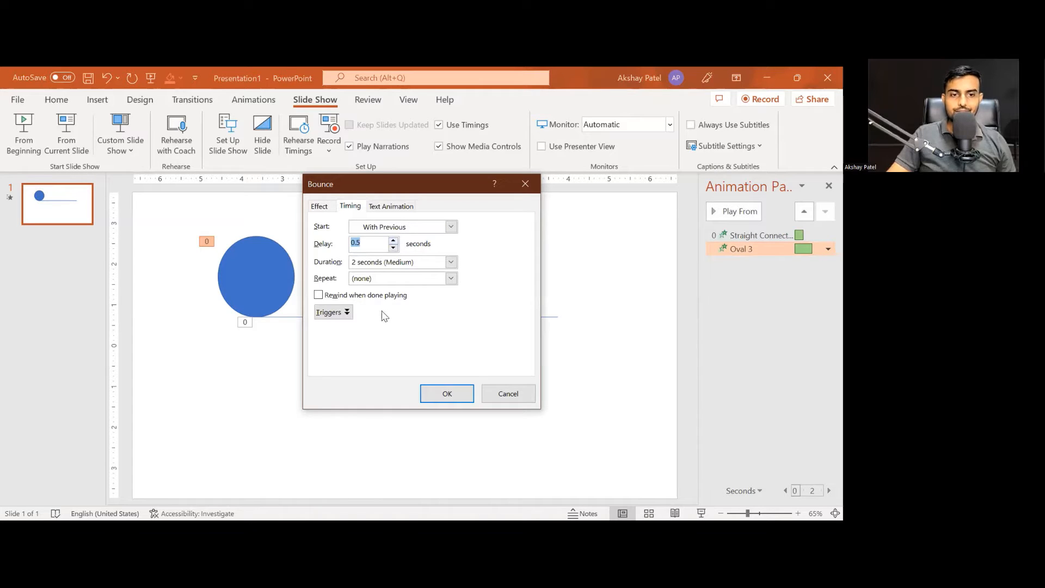
{"action": "left_click", "coordinate": [392, 240]}
{"action": "left_click", "coordinate": [393, 240]}
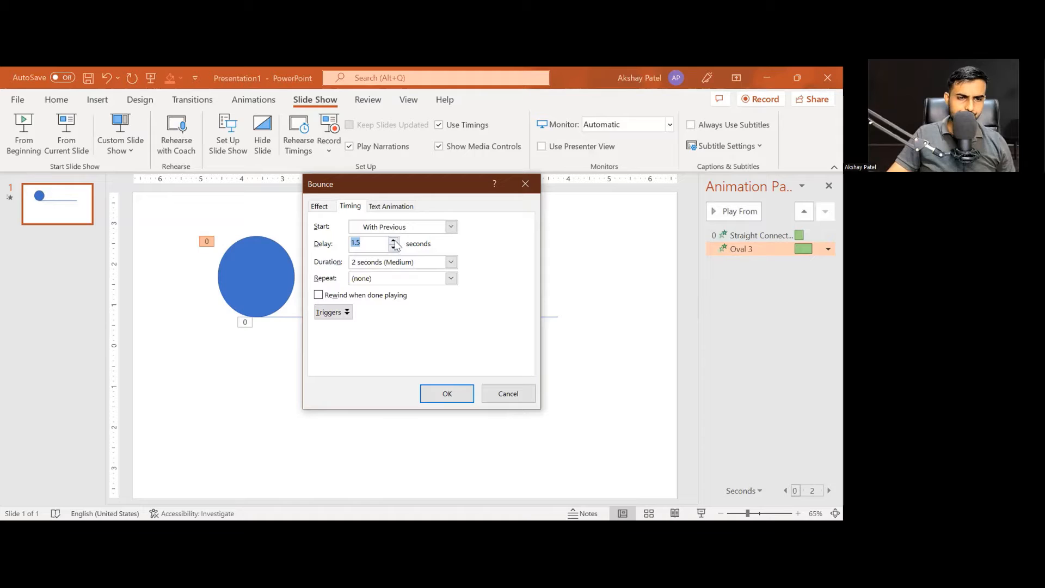
{"action": "key", "text": "Up"}
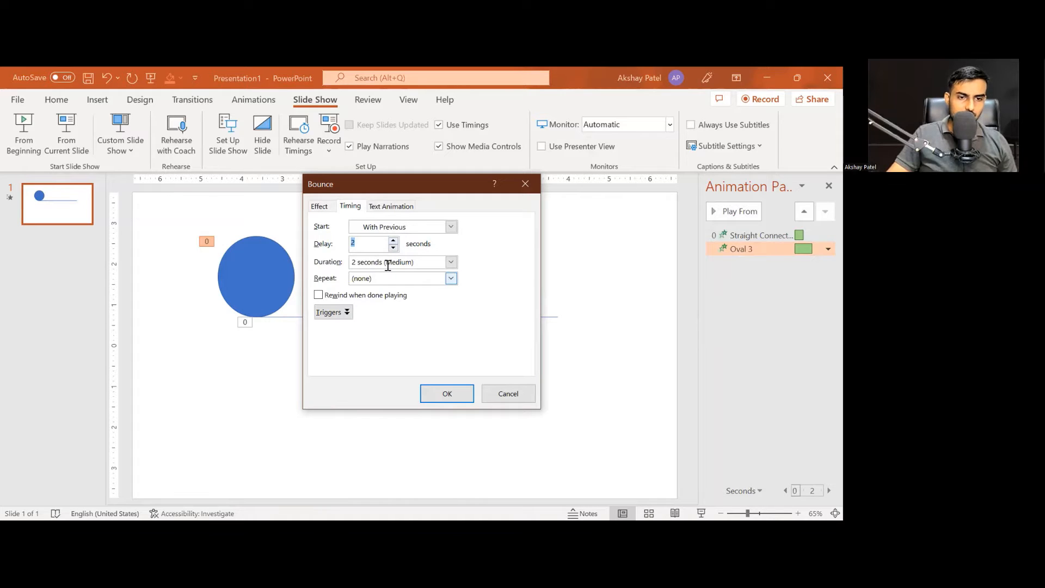
{"action": "left_click", "coordinate": [452, 261]}
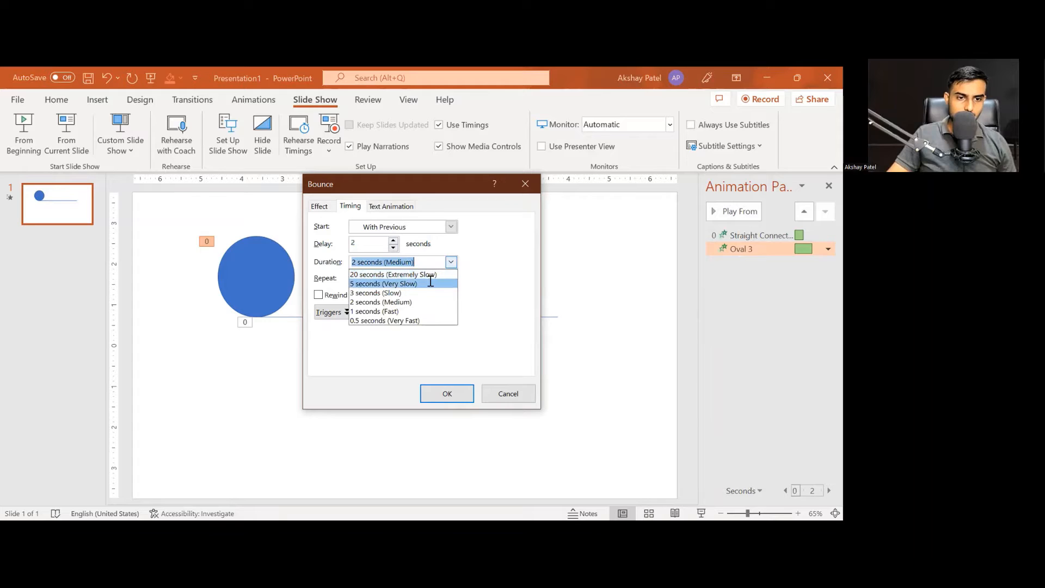
{"action": "left_click", "coordinate": [429, 284]}
- Set the Bounce animation to repeat 3 times and enable Rewind when done playing
{"action": "left_click", "coordinate": [450, 278]}
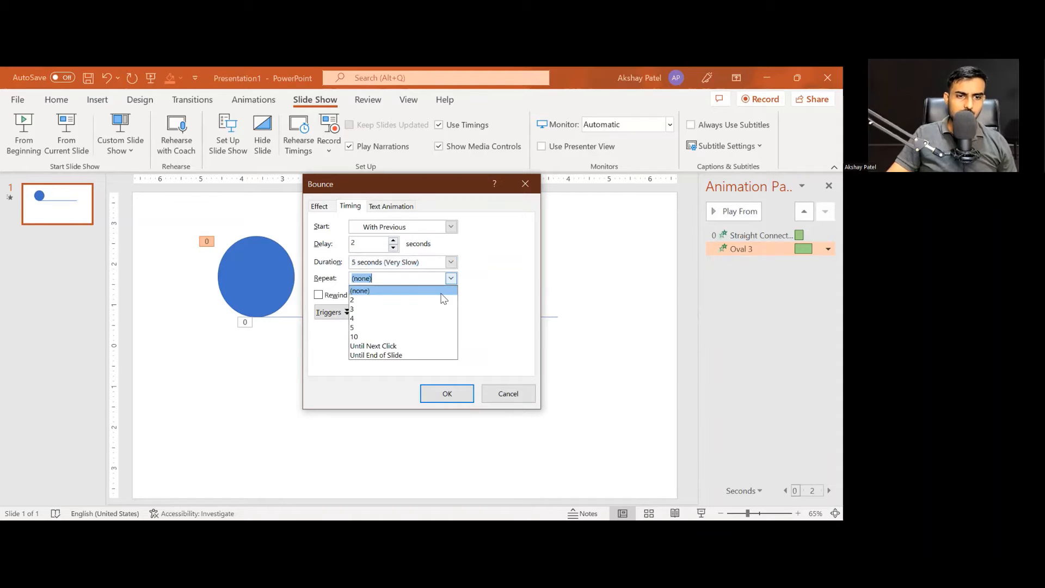
{"action": "left_click", "coordinate": [436, 309]}
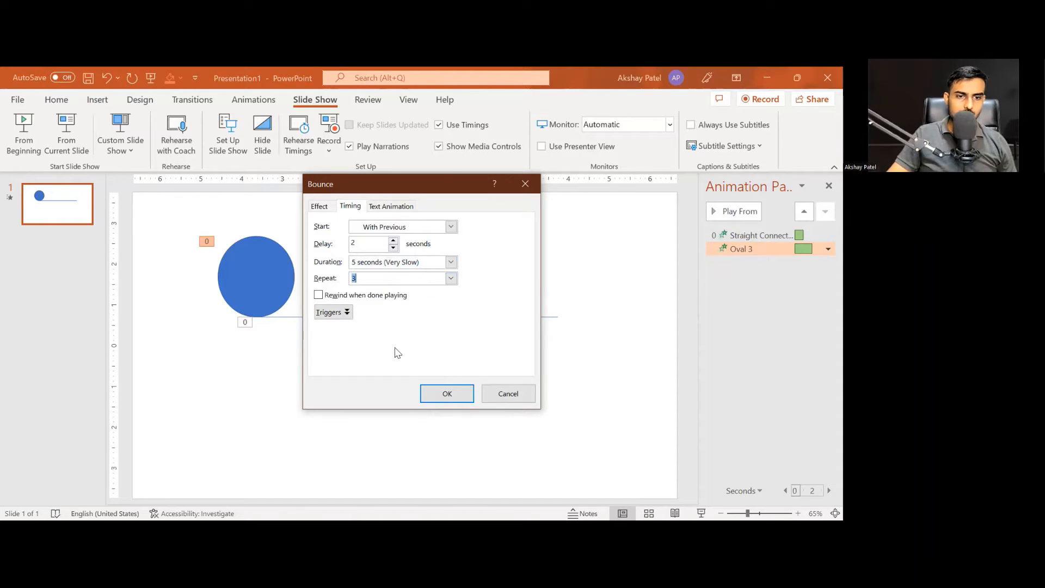
{"action": "left_click", "coordinate": [318, 295]}
- Set the Bounce animation's trigger to start the effect on click of Oval 3 and apply the timing settings
{"action": "left_click", "coordinate": [343, 314]}
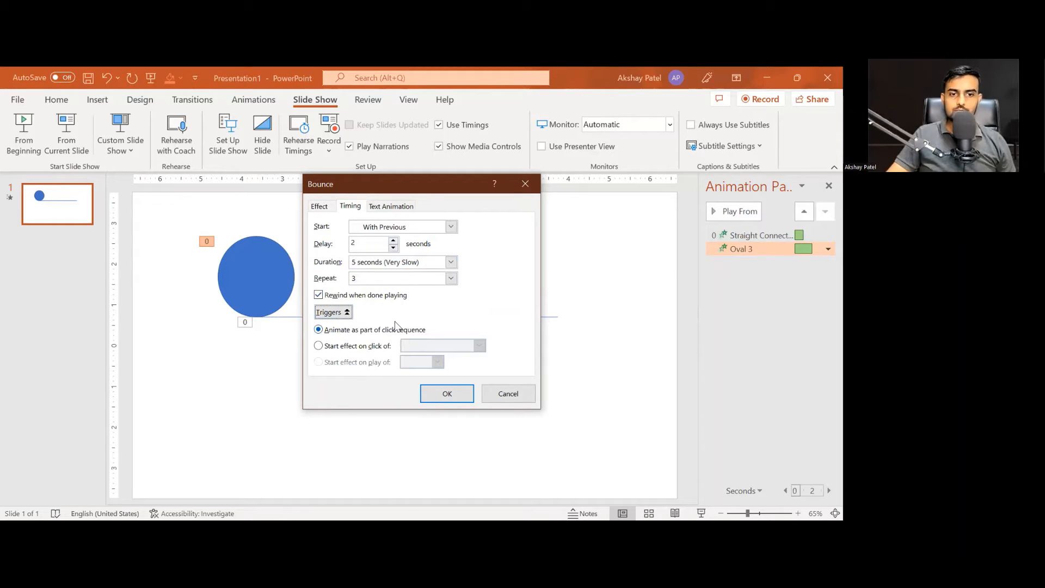
{"action": "left_click", "coordinate": [348, 346]}
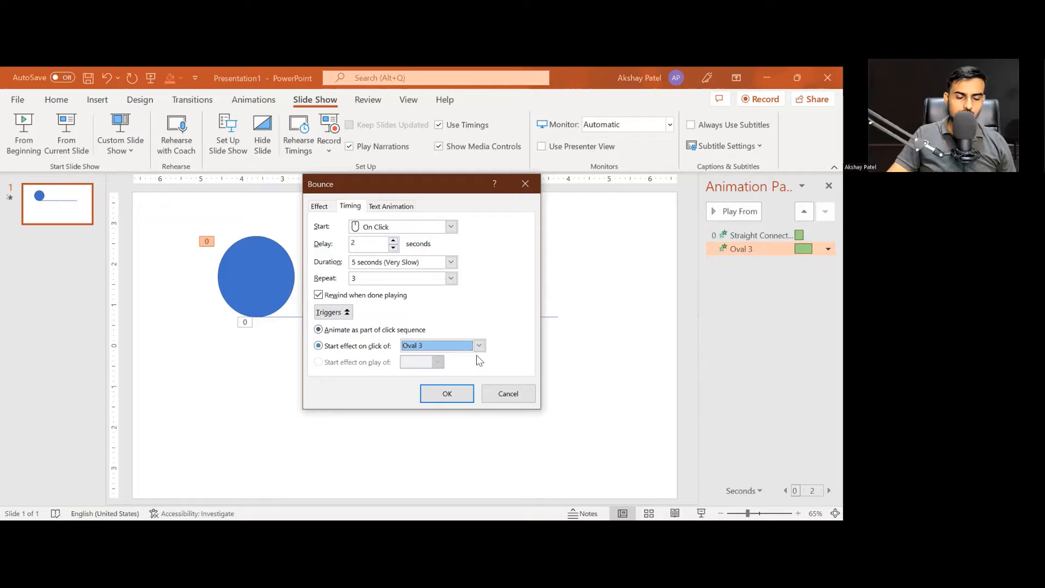
{"action": "left_click", "coordinate": [479, 348]}
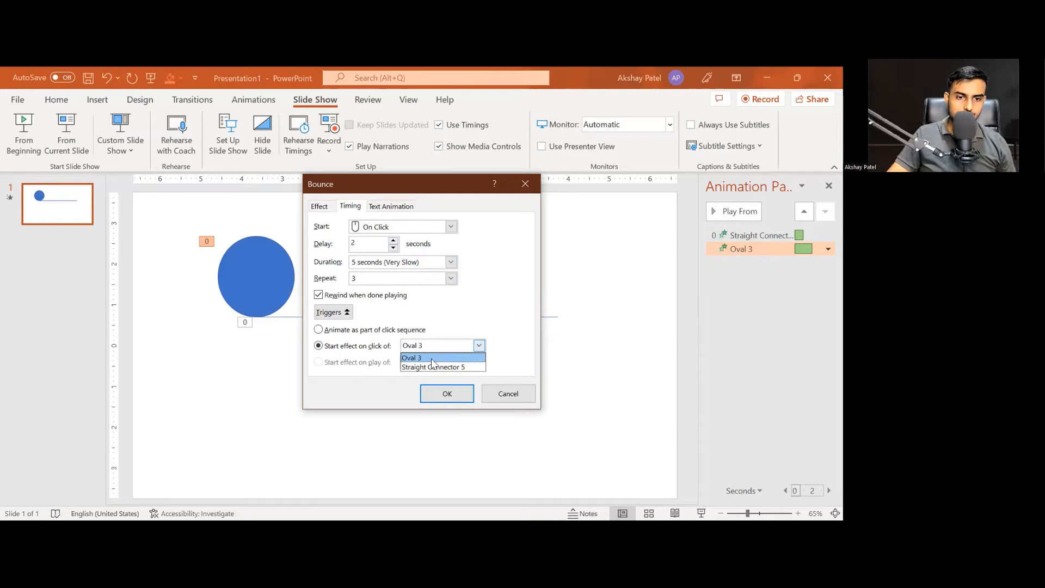
{"action": "left_click", "coordinate": [458, 397]}
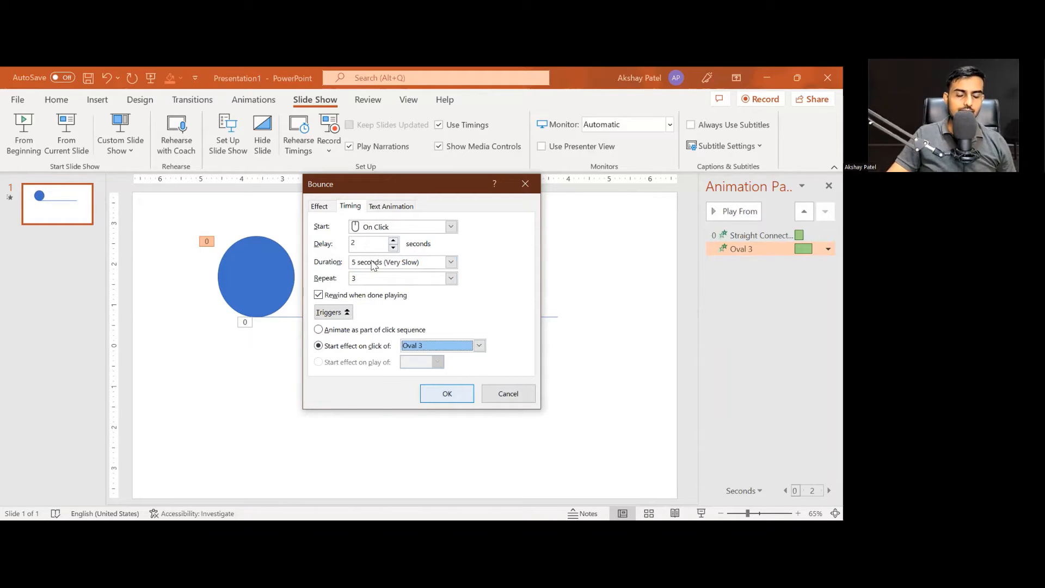
{"action": "key", "text": "Return"}
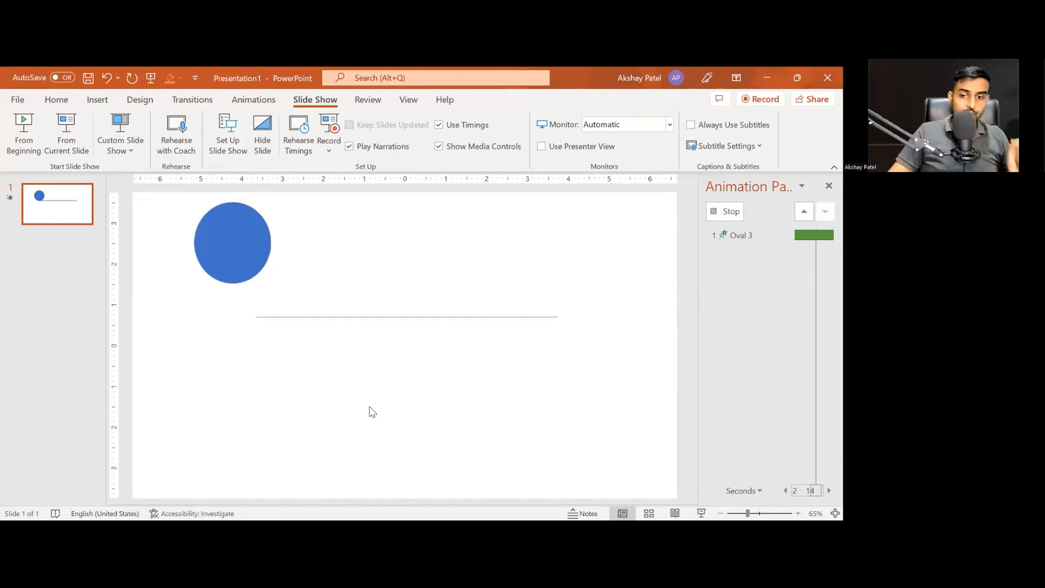
- Play the slide show from the beginning through to its end, and return to editing with the circle selected
{"action": "left_click", "coordinate": [829, 491]}
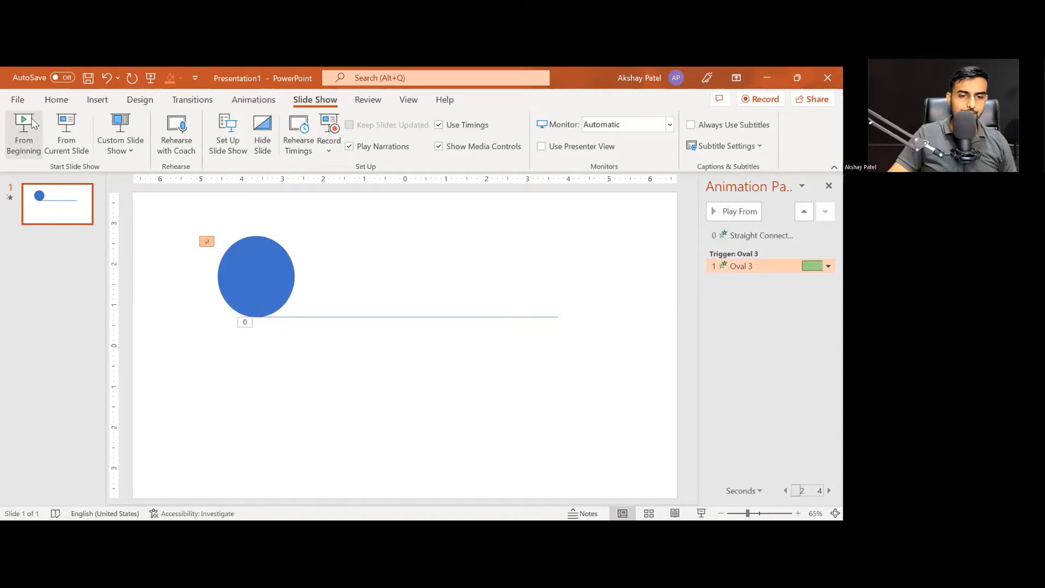
{"action": "left_click", "coordinate": [24, 130]}
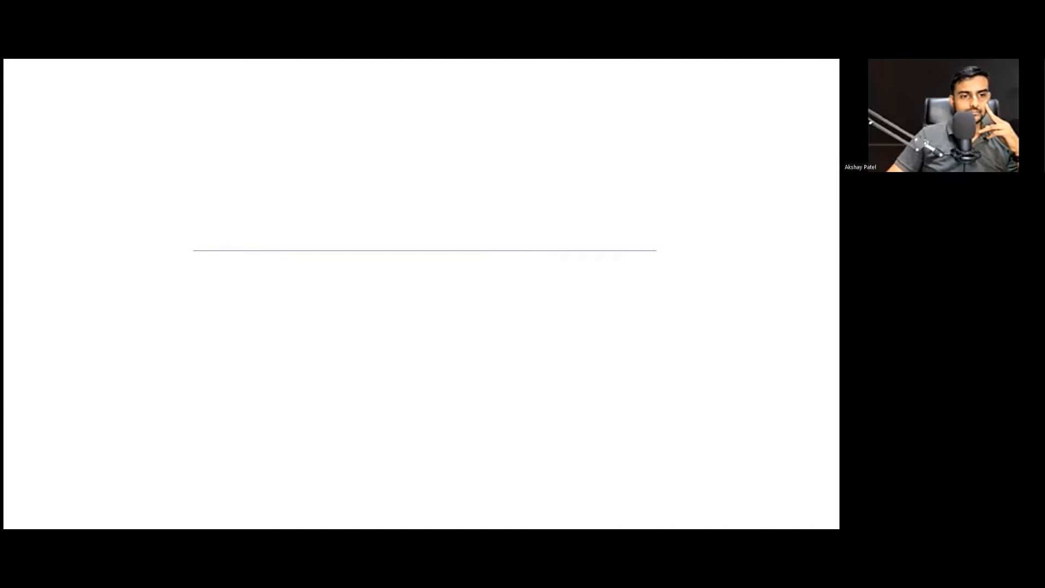
{"action": "key", "text": "Right"}
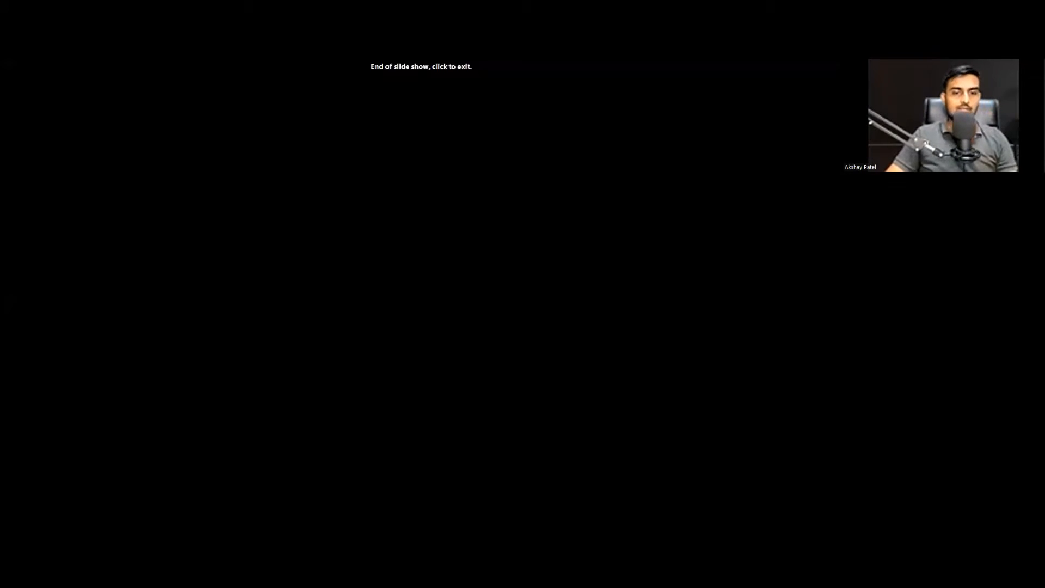
{"action": "left_click", "coordinate": [237, 243]}
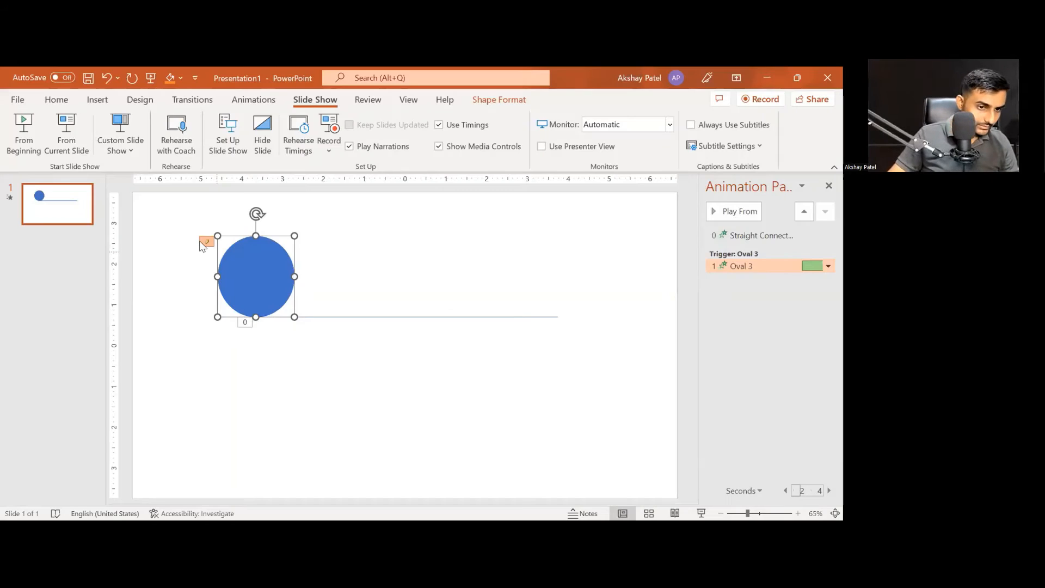